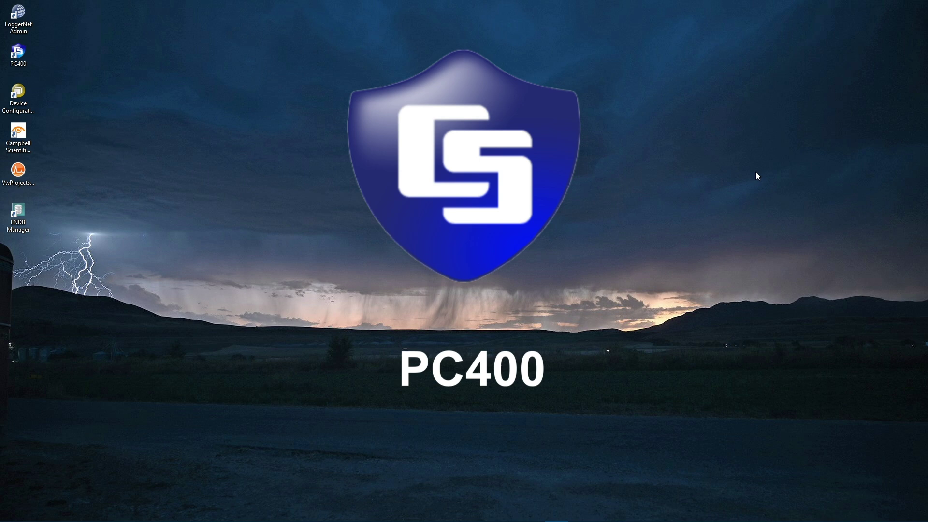
# Open PC400 and start adding a datalogger with the EZSetup Wizard, choosing CR300Series as its type
pyautogui.doubleClick(22, 56)
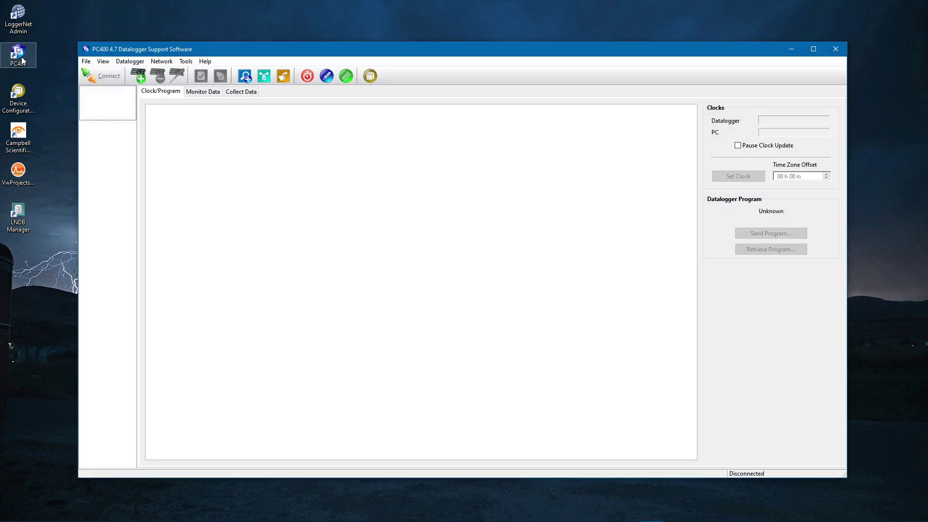
pyautogui.click(139, 76)
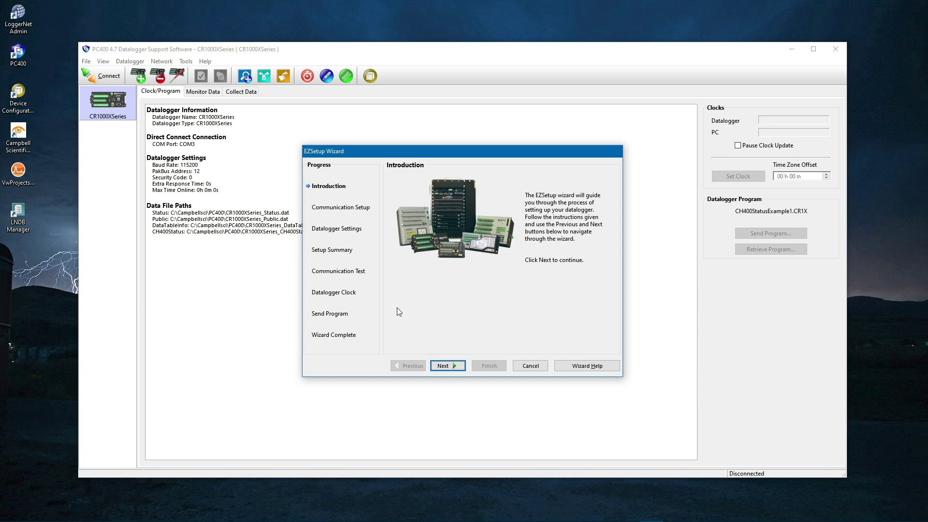
pyautogui.click(437, 366)
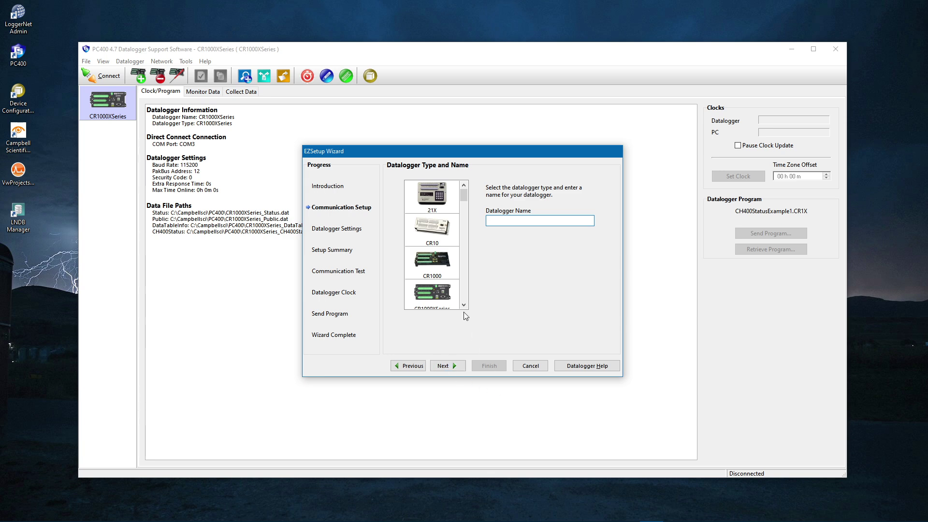
pyautogui.scroll(-3, 430, 237)
pyautogui.scroll(-2, 430, 237)
pyautogui.click(426, 237)
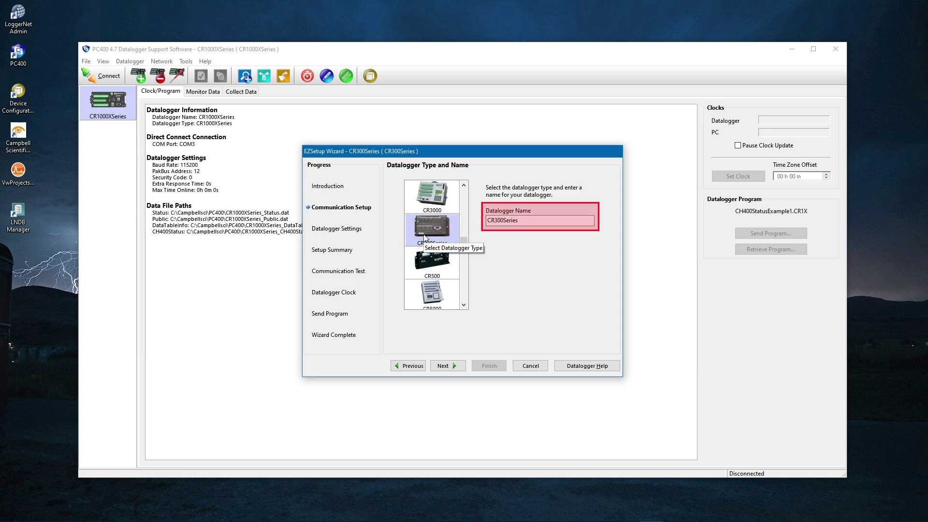
# Name the datalogger Tutorial and accept Direct Connect as its connection type
pyautogui.click(518, 220)
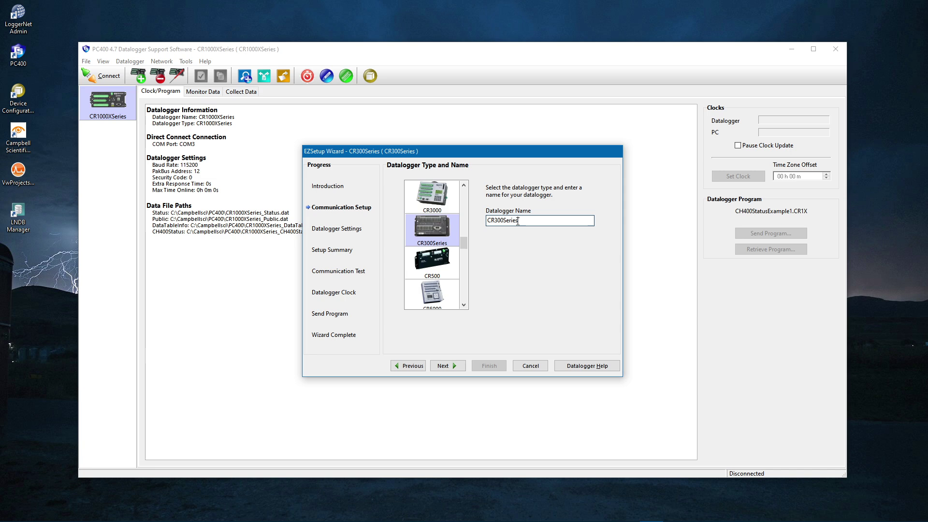
pyautogui.doubleClick(518, 220)
pyautogui.press('BackSpace')
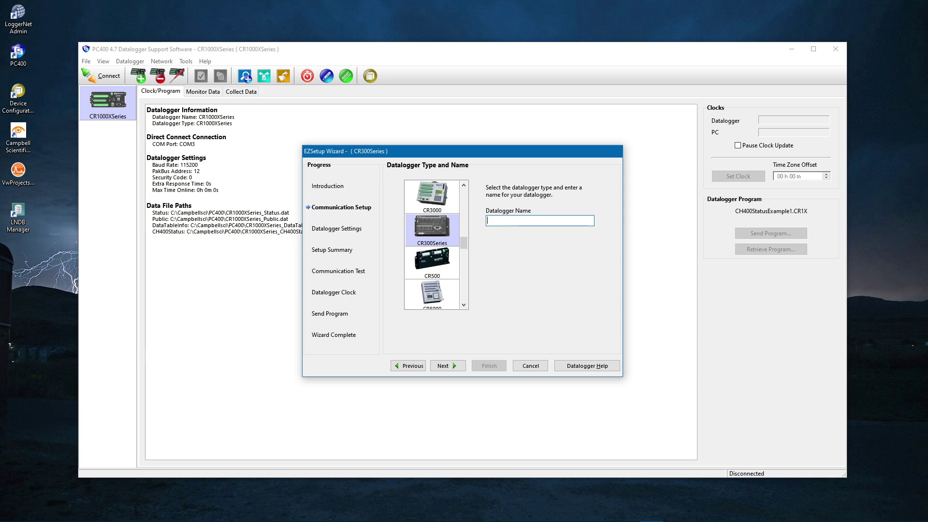
pyautogui.write('Tutorial')
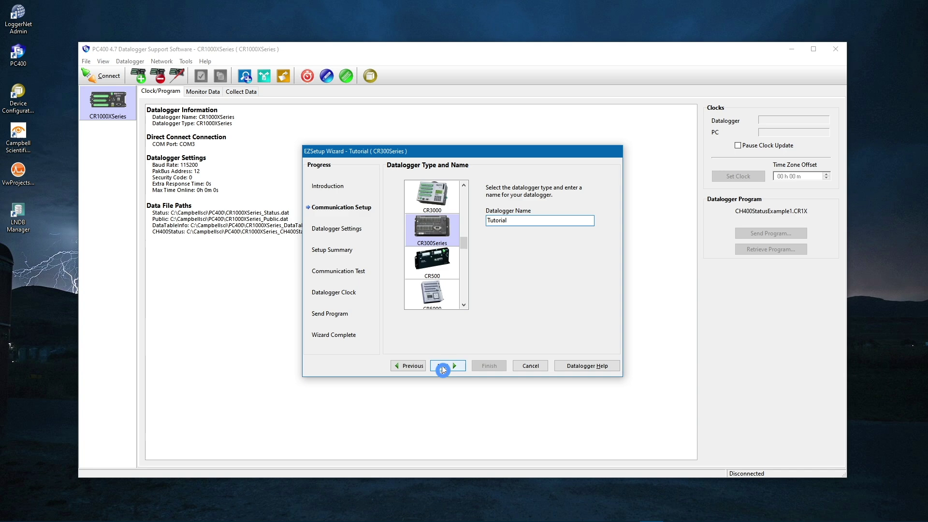
pyautogui.click(442, 368)
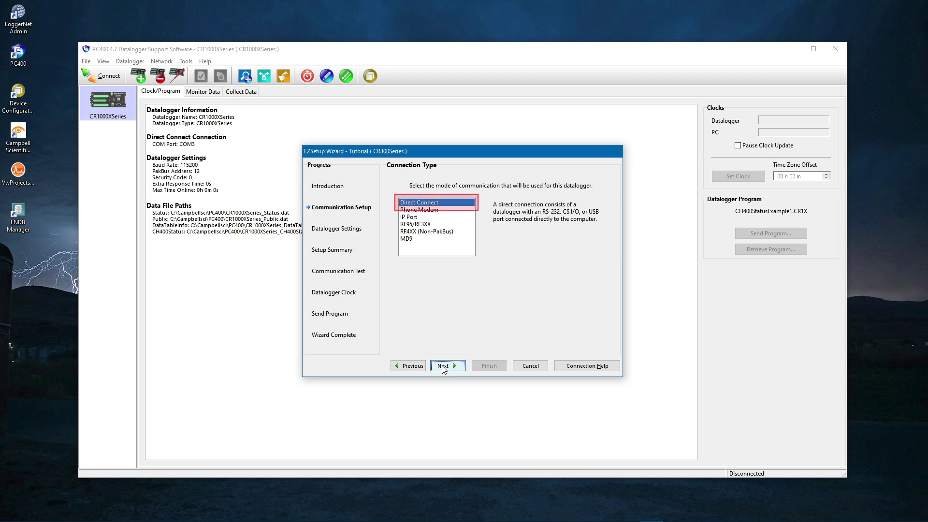
pyautogui.click(443, 366)
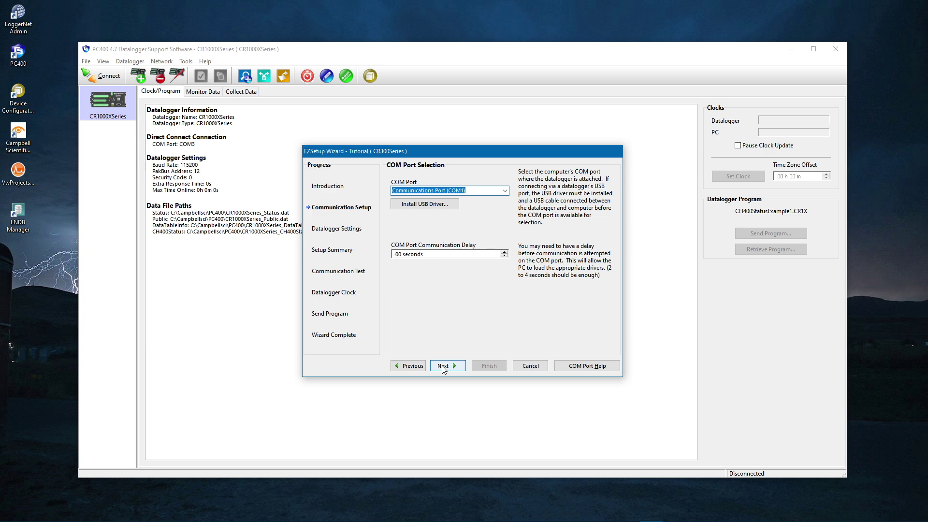
# Install the USB driver for the CR350 Series and complete the device driver installation wizard
pyautogui.click(430, 203)
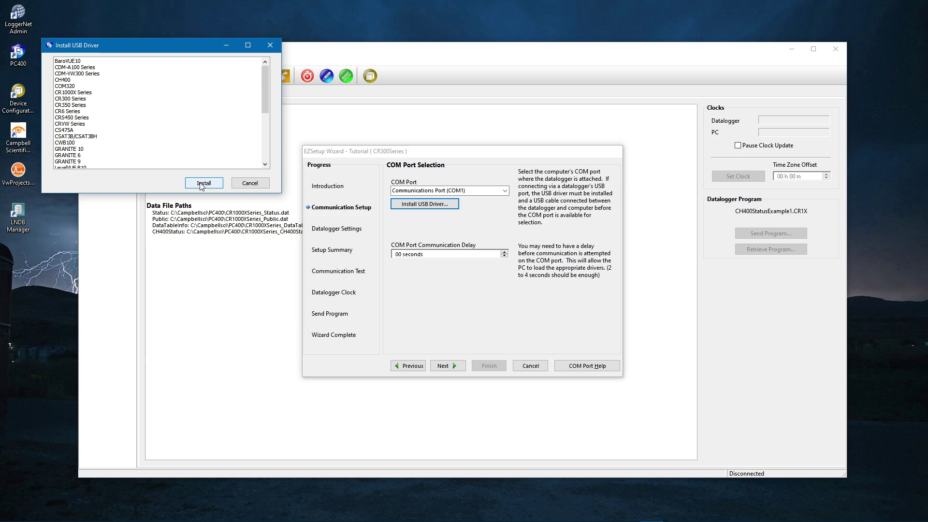
pyautogui.click(68, 105)
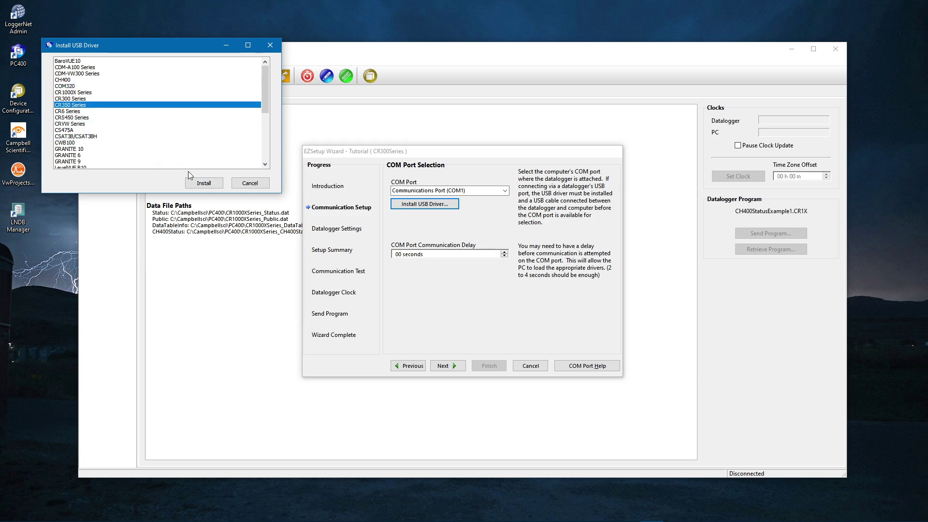
pyautogui.click(198, 184)
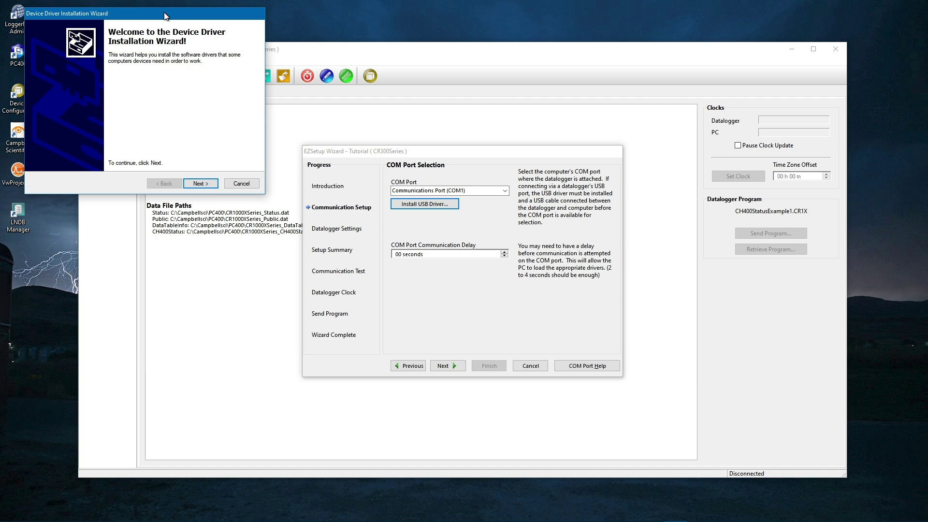
pyautogui.click(200, 184)
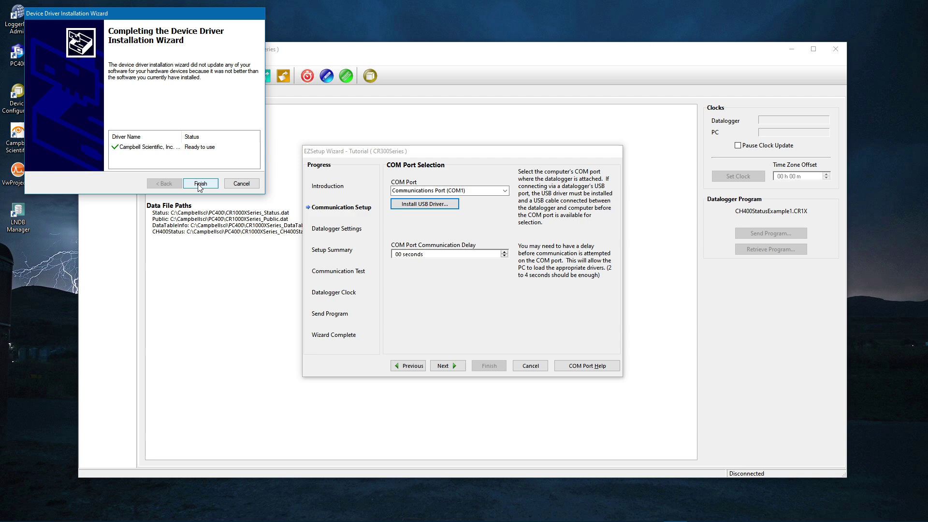
pyautogui.click(199, 184)
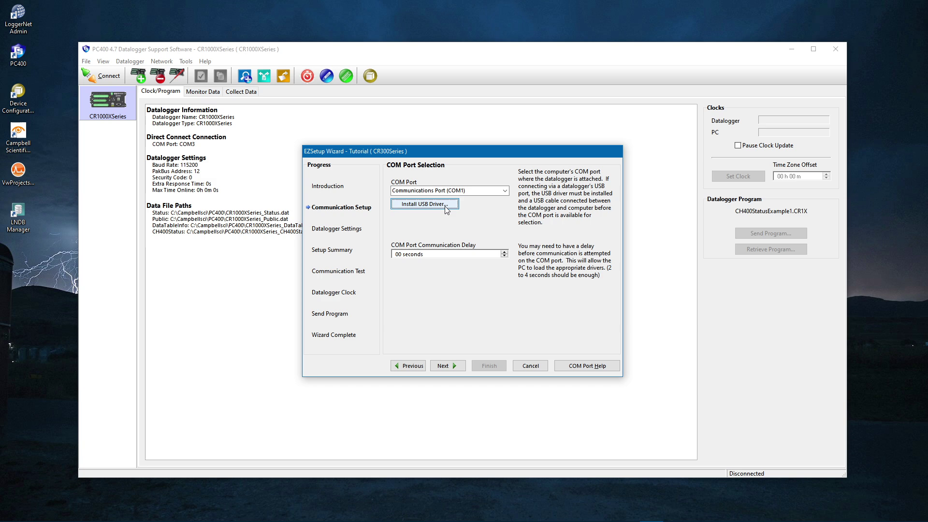
# Set the datalogger's COM port to CR350 (COM6) and continue to the datalogger settings
pyautogui.click(505, 192)
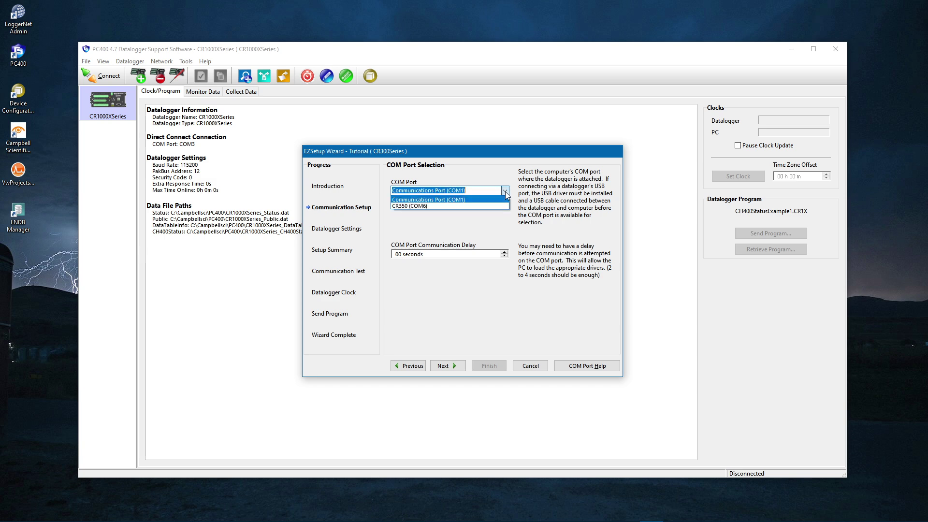
pyautogui.click(449, 205)
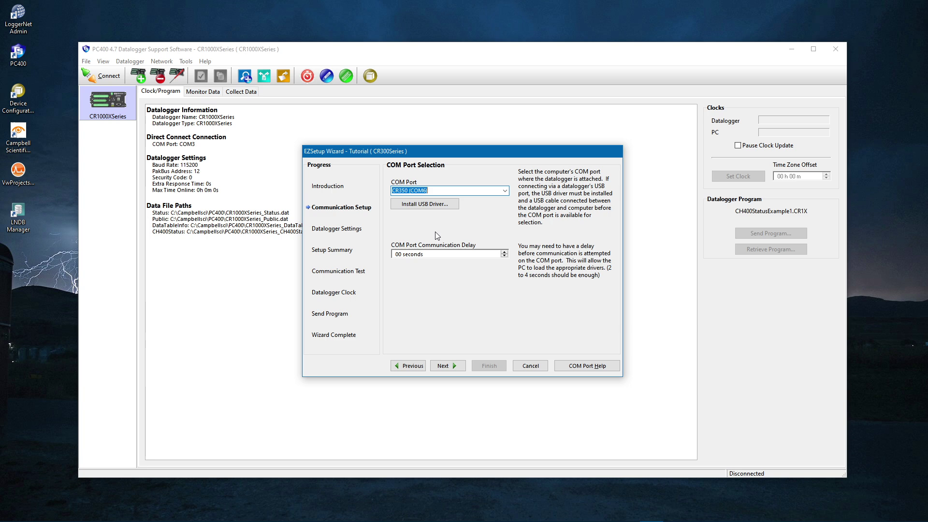
pyautogui.click(443, 366)
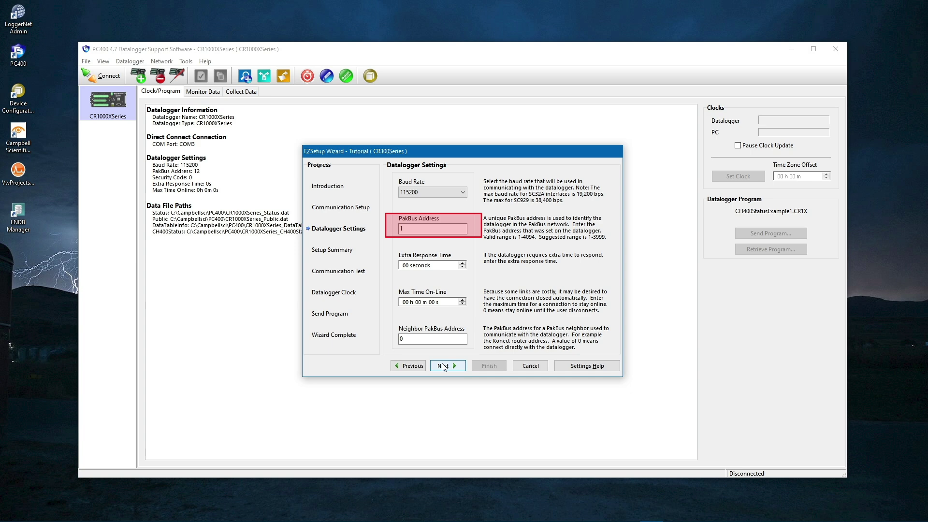
# Accept the 115200 baud rate, PakBus address 1, default security settings and setup summary, and run the communication test
pyautogui.click(443, 367)
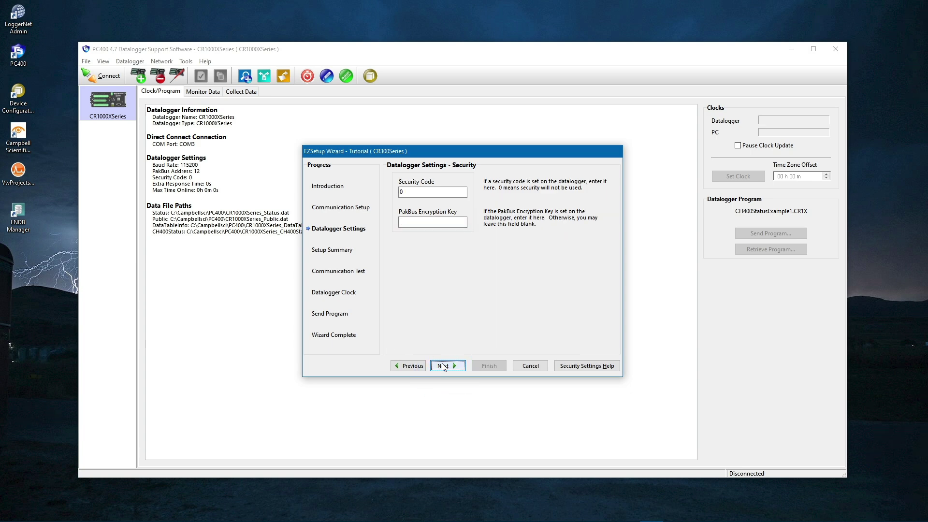
pyautogui.click(444, 365)
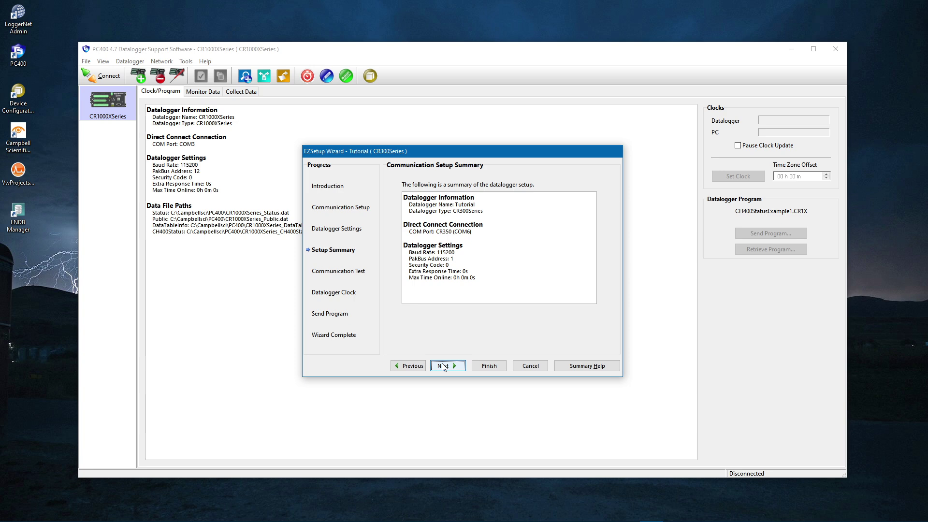
pyautogui.click(444, 366)
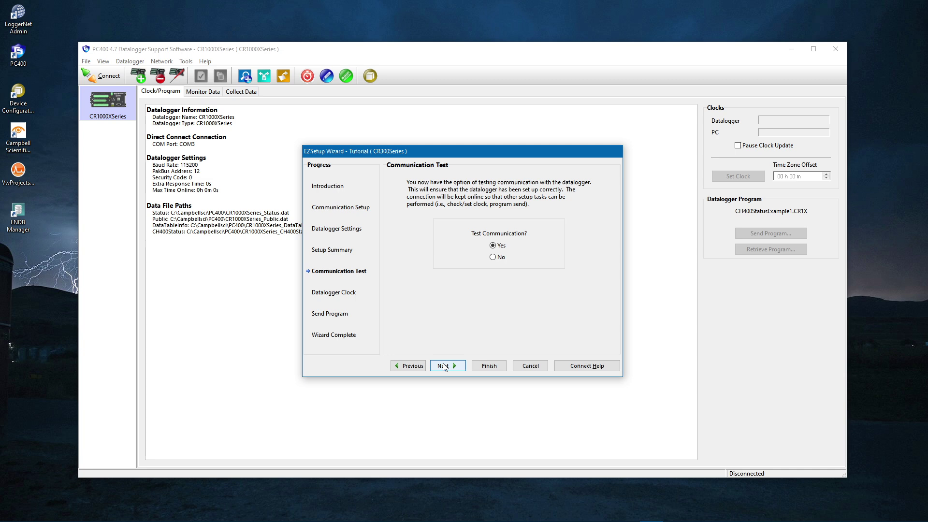
pyautogui.click(444, 366)
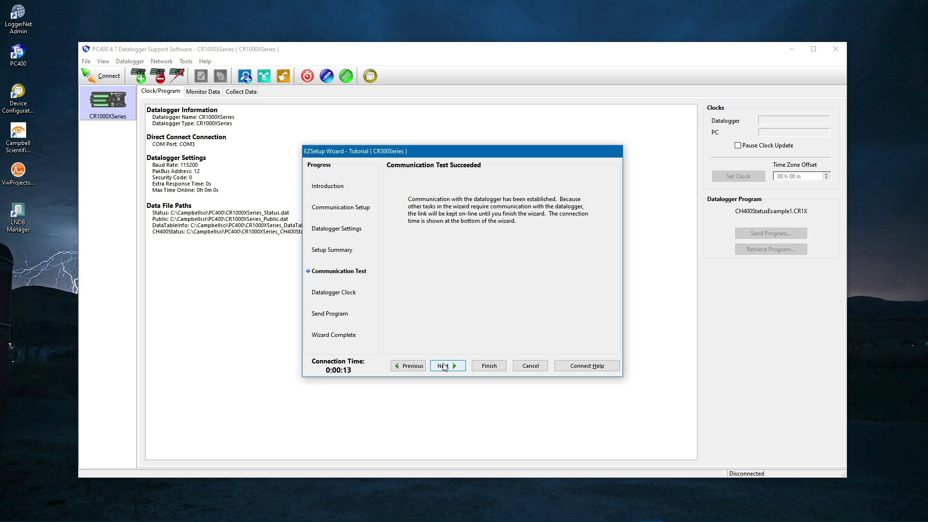
# Set the datalogger clock to the adjusted server time with the time zone offset of 0 hours 0 m
pyautogui.click(444, 367)
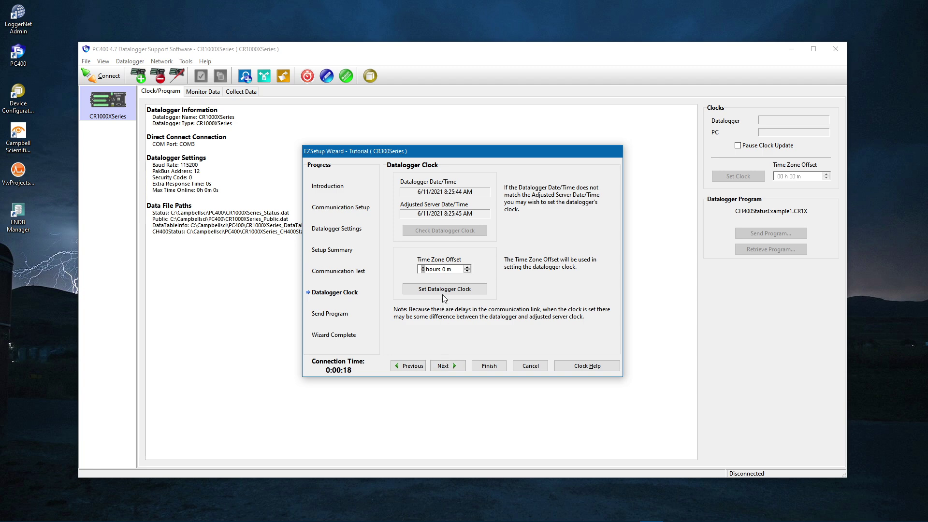
pyautogui.click(443, 291)
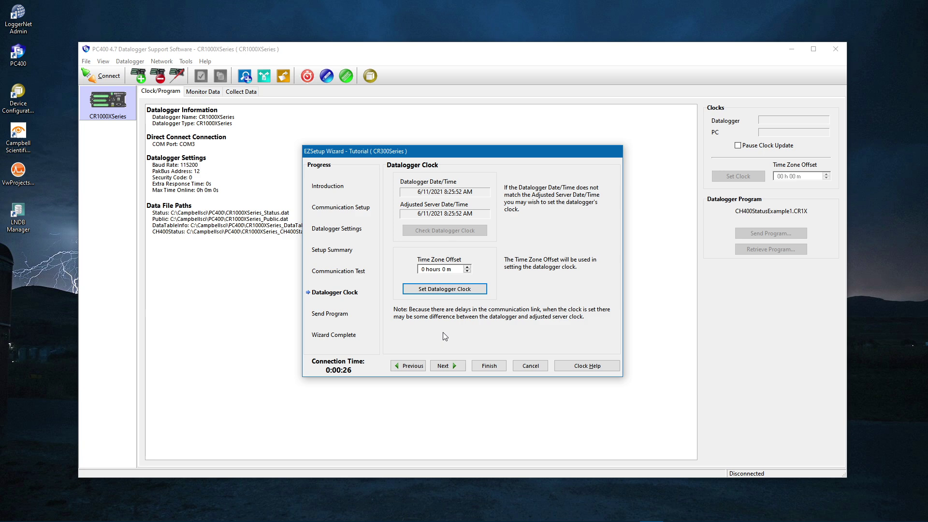
pyautogui.click(444, 365)
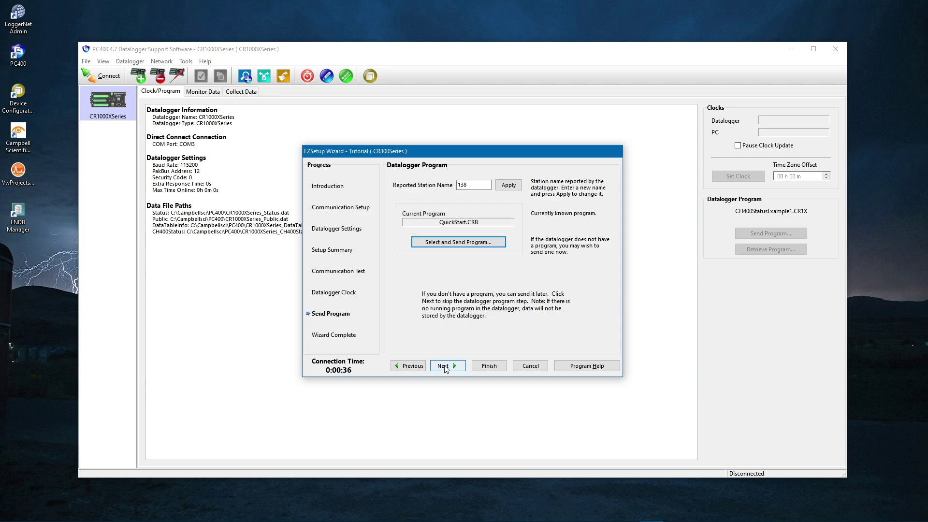
# Skip sending a program, finish the setup wizard and stay connected to the Tutorial datalogger
pyautogui.click(445, 366)
pyautogui.click(485, 367)
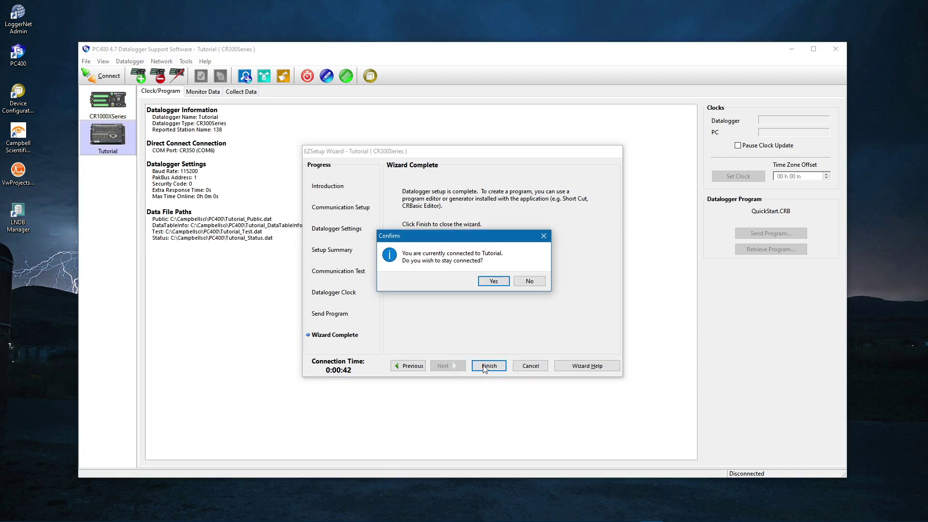
pyautogui.click(494, 282)
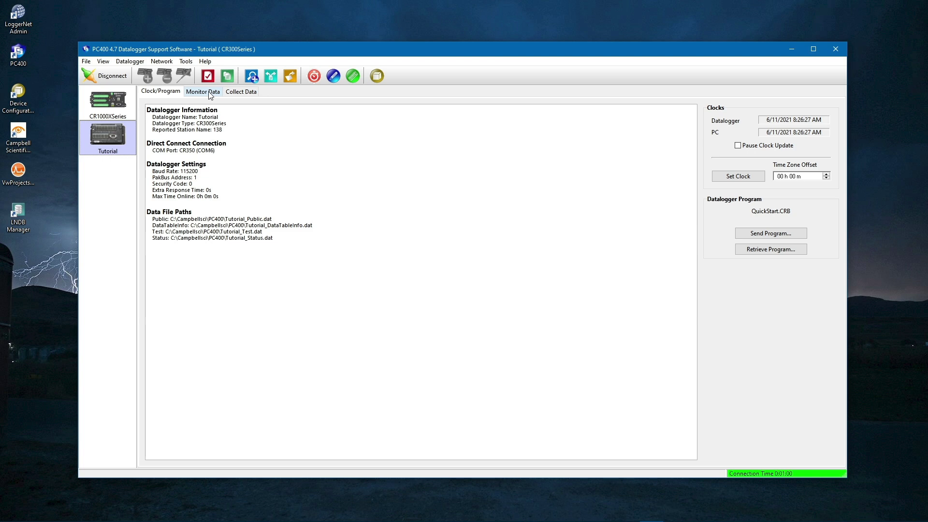
# View the live measurements of the Tutorial datalogger and disconnect from it
pyautogui.click(210, 93)
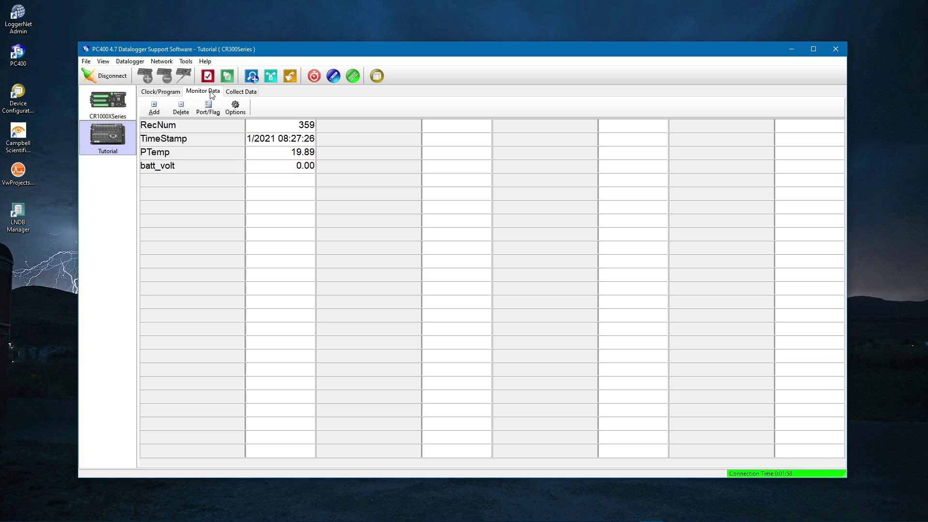
pyautogui.click(114, 77)
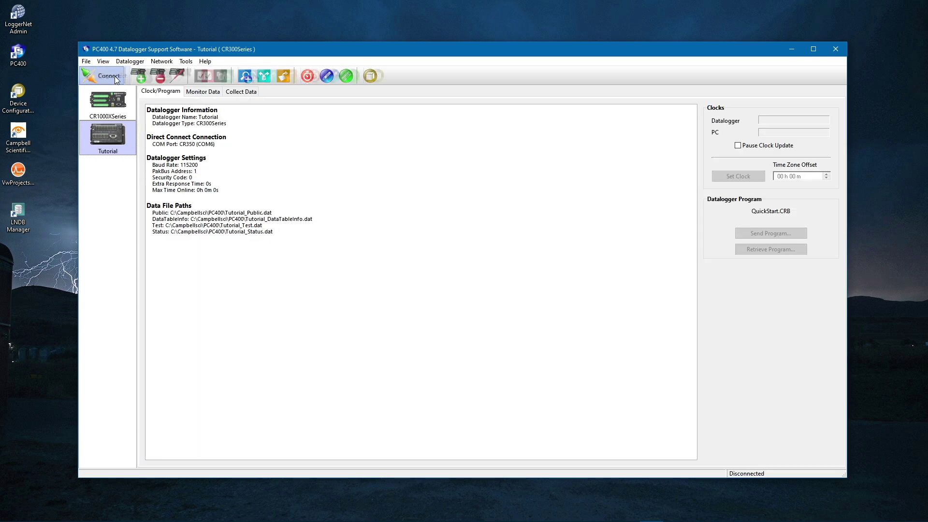